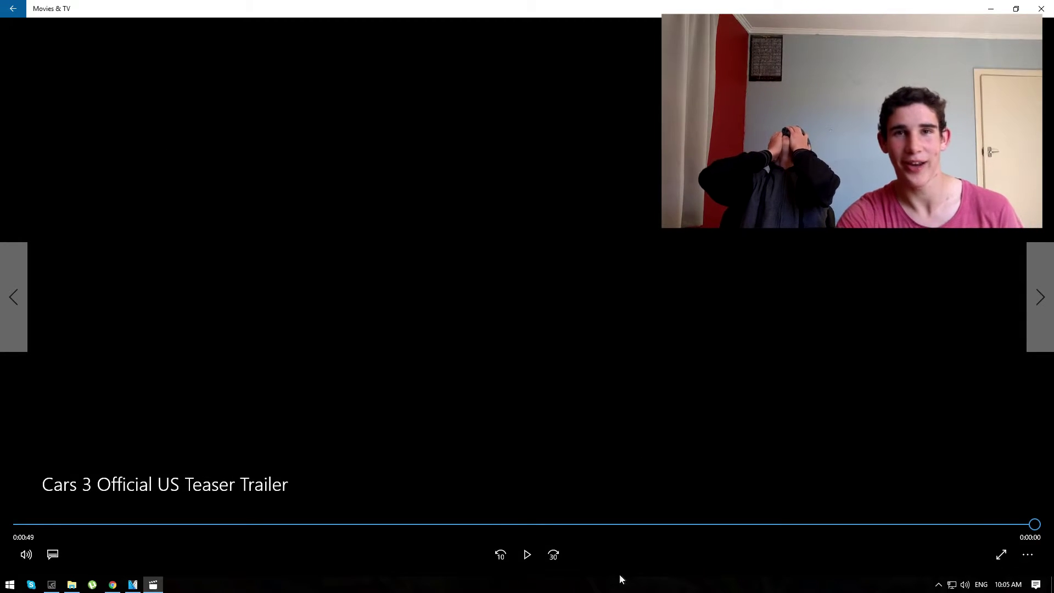
Step: Replay the trailer from 0:26 through the crash scene, pausing at 0:34, the crash, and 0:41
drag(403, 523, 560, 525)
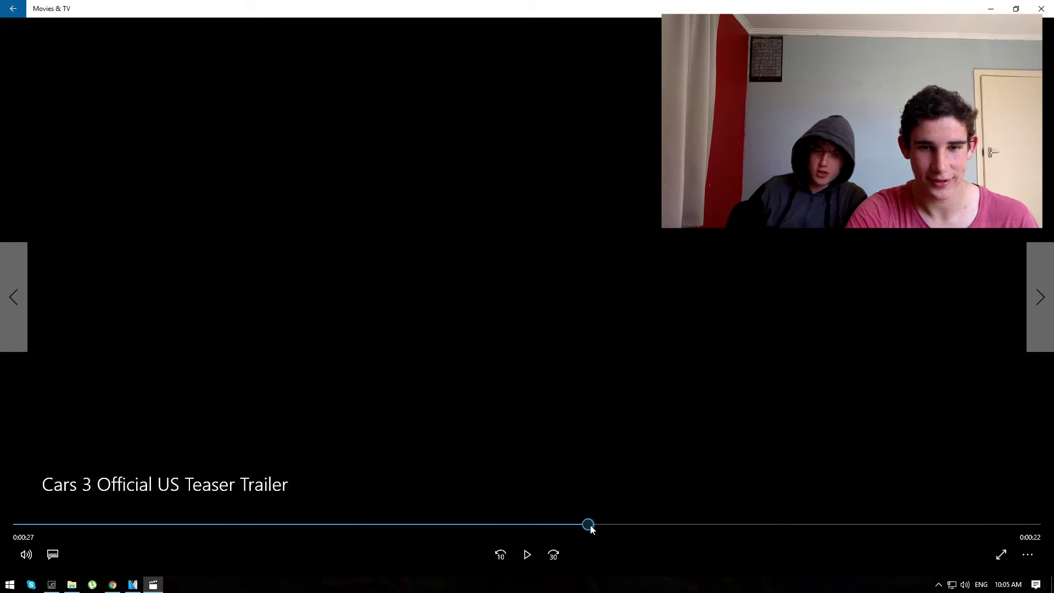
click(527, 554)
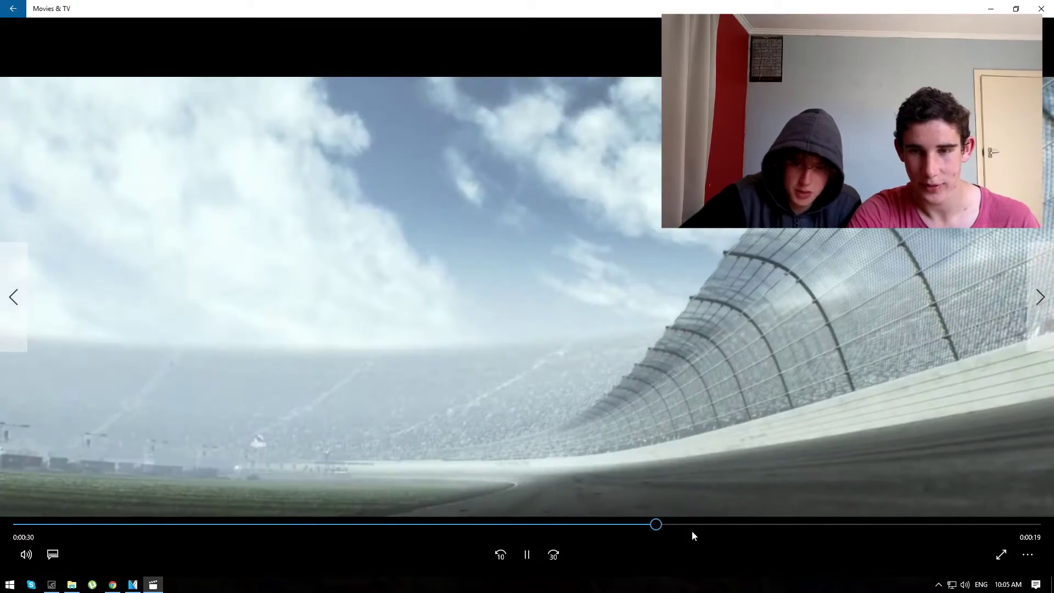
click(527, 554)
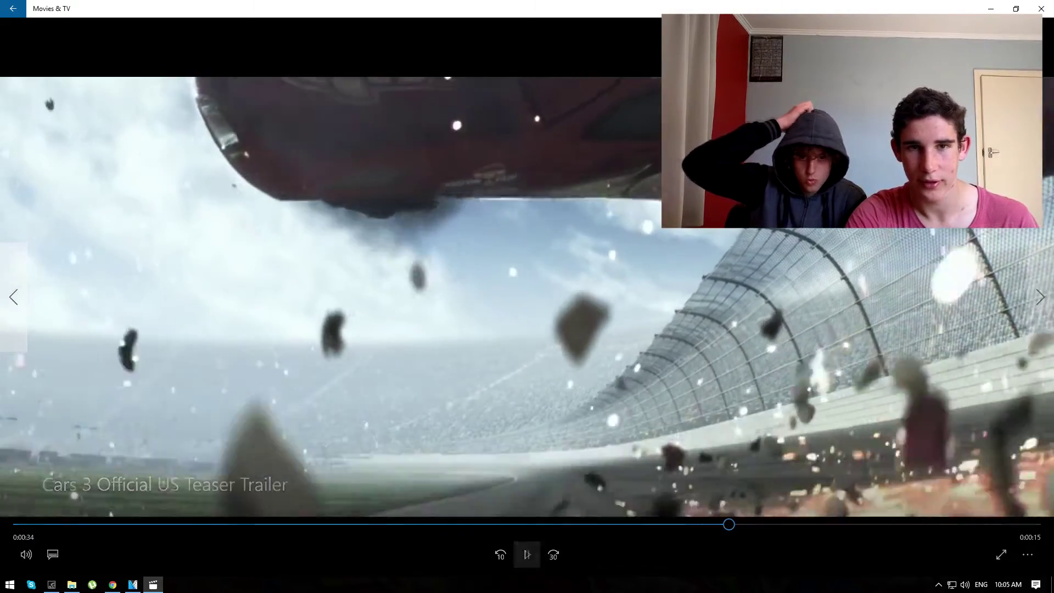
click(530, 565)
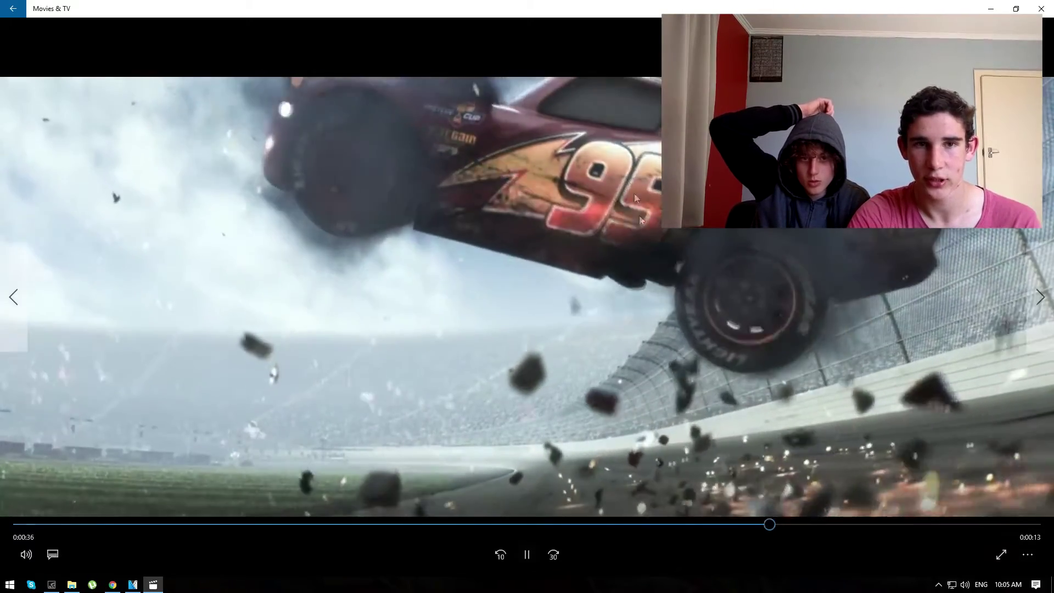
click(530, 557)
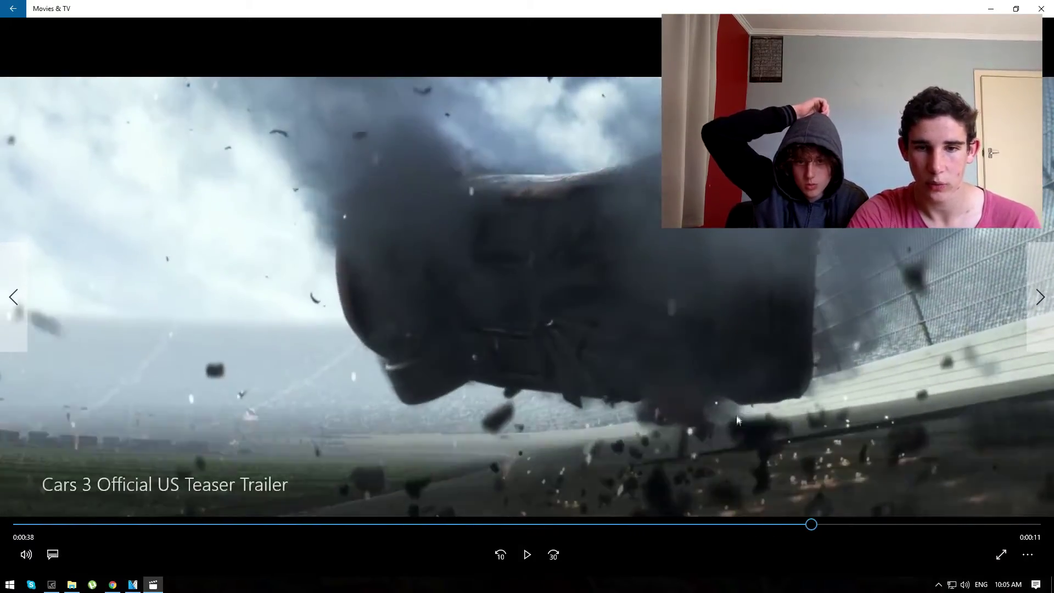
click(530, 557)
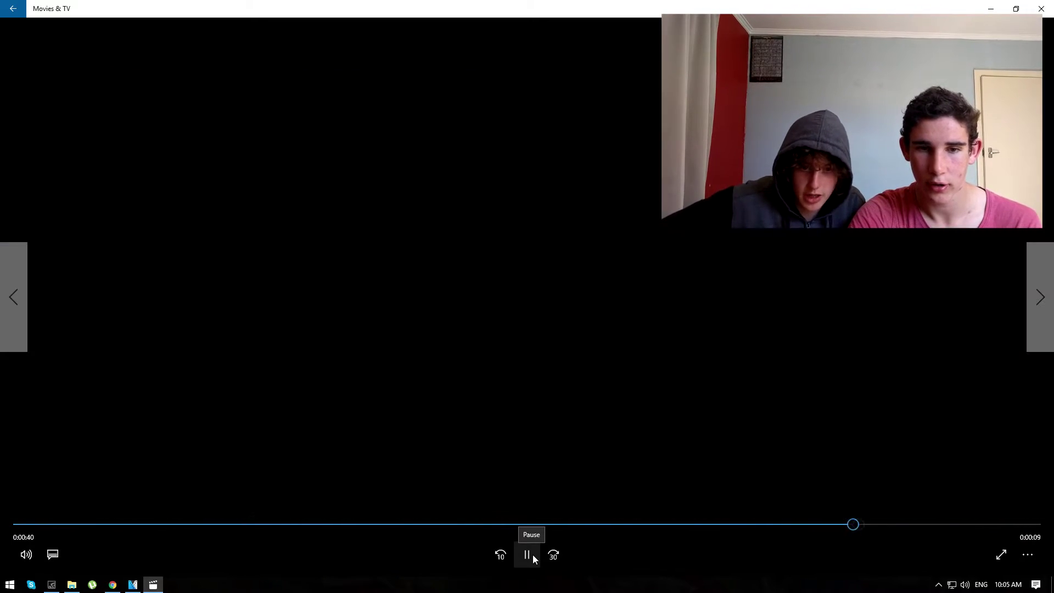
click(532, 554)
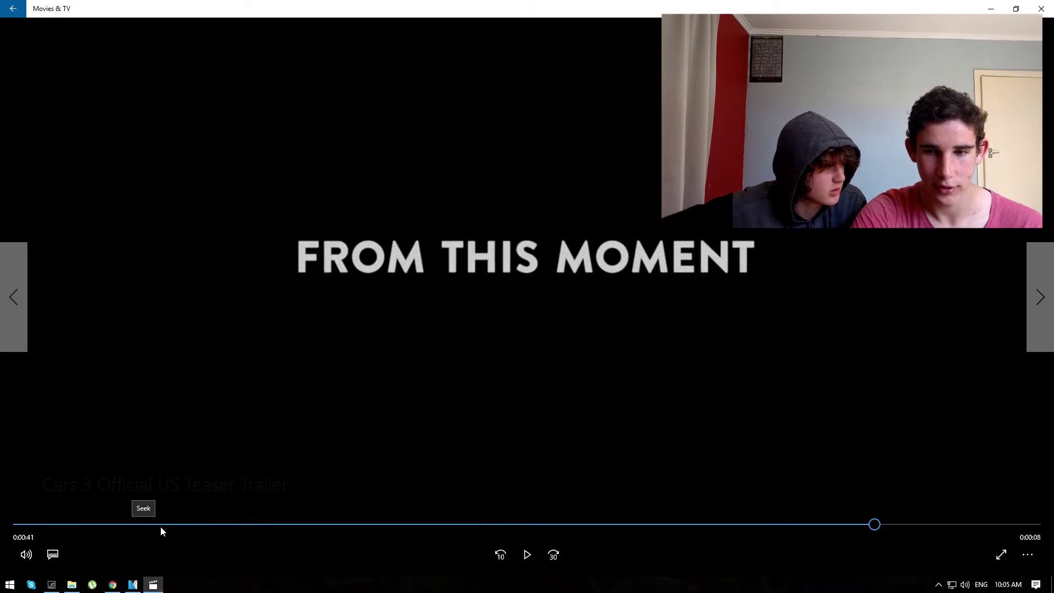
Step: Rewind the trailer past the 0:10 racetrack scene to the opening Pixar logo and play it
click(245, 525)
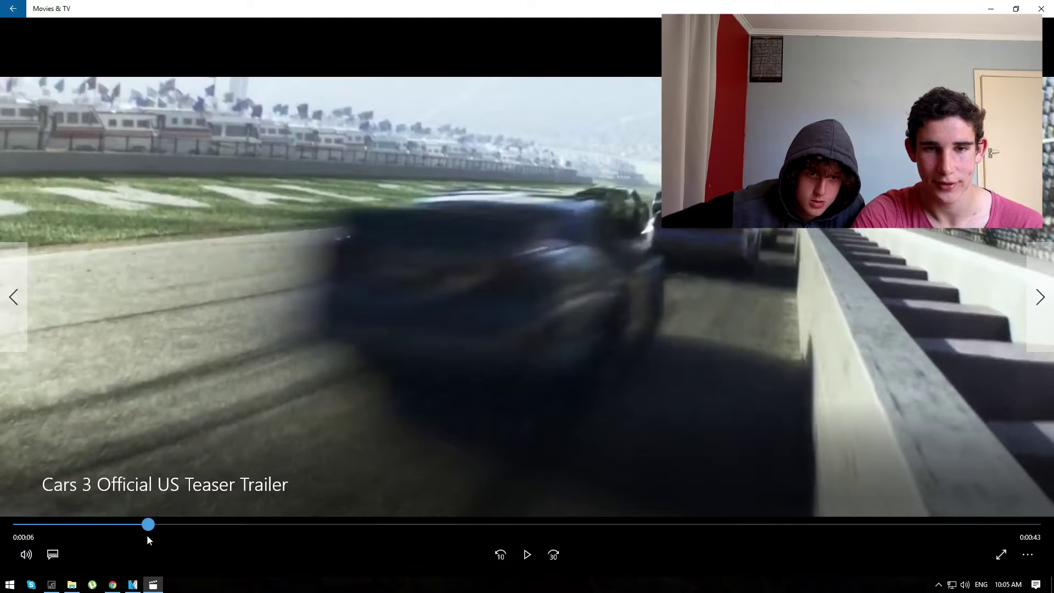
drag(147, 535, 88, 540)
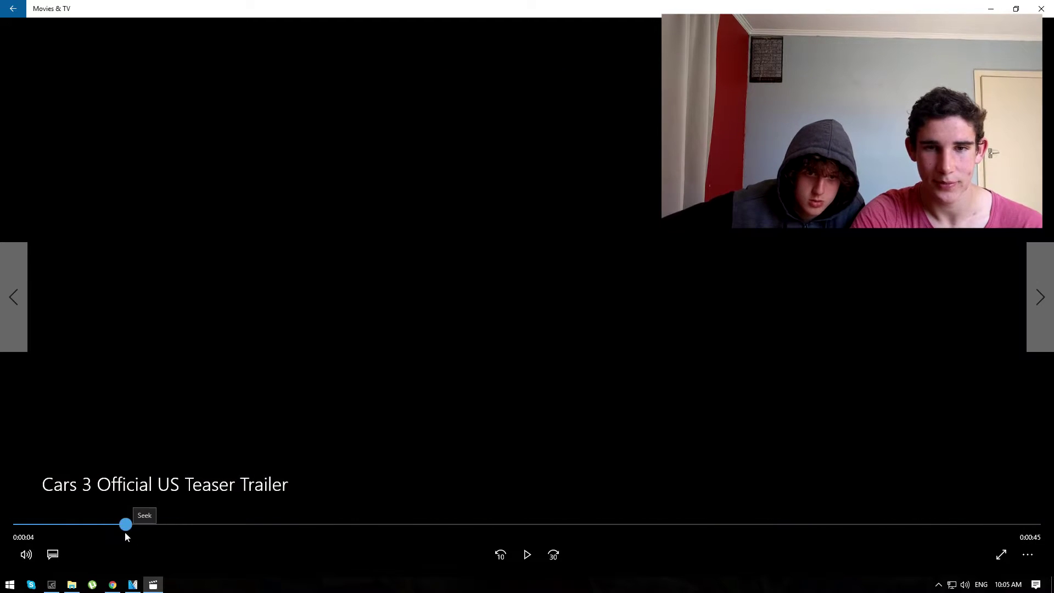
click(516, 558)
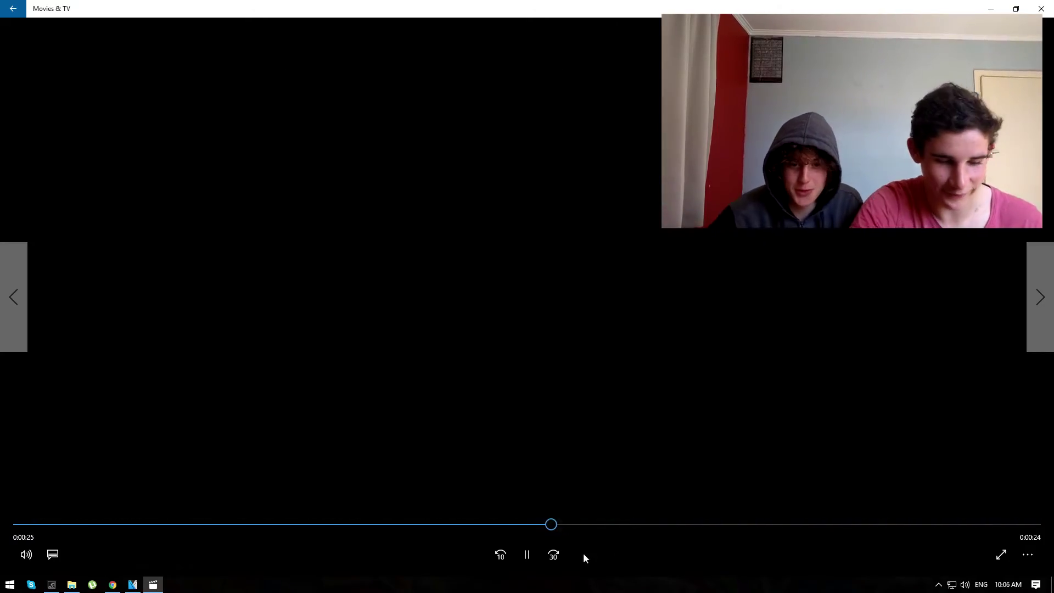
Step: Pause the Cars 3 teaser at 0:26 and switch to its YouTube page in Chrome
click(526, 557)
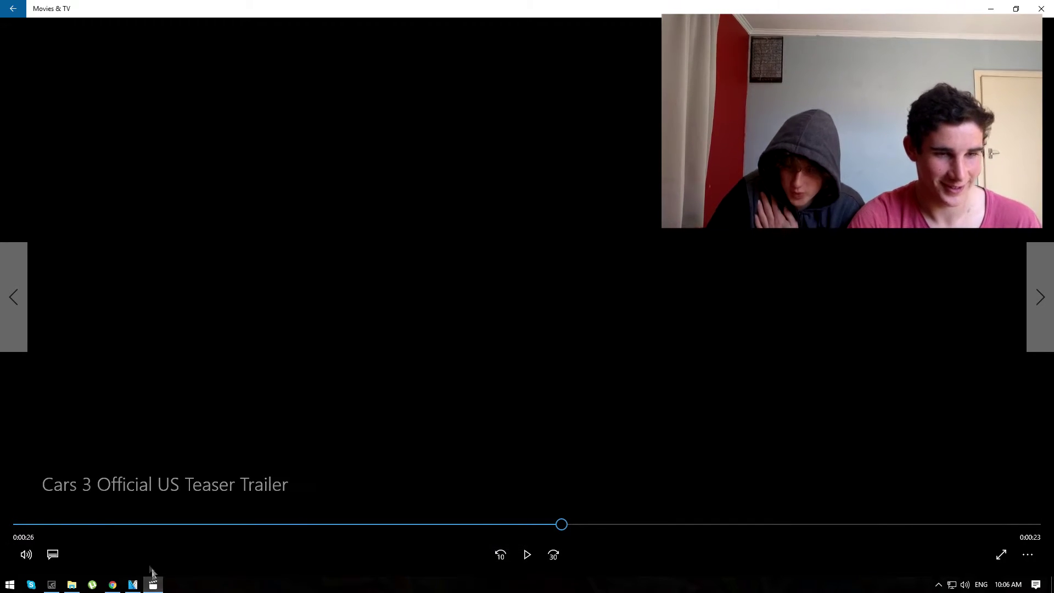
click(128, 585)
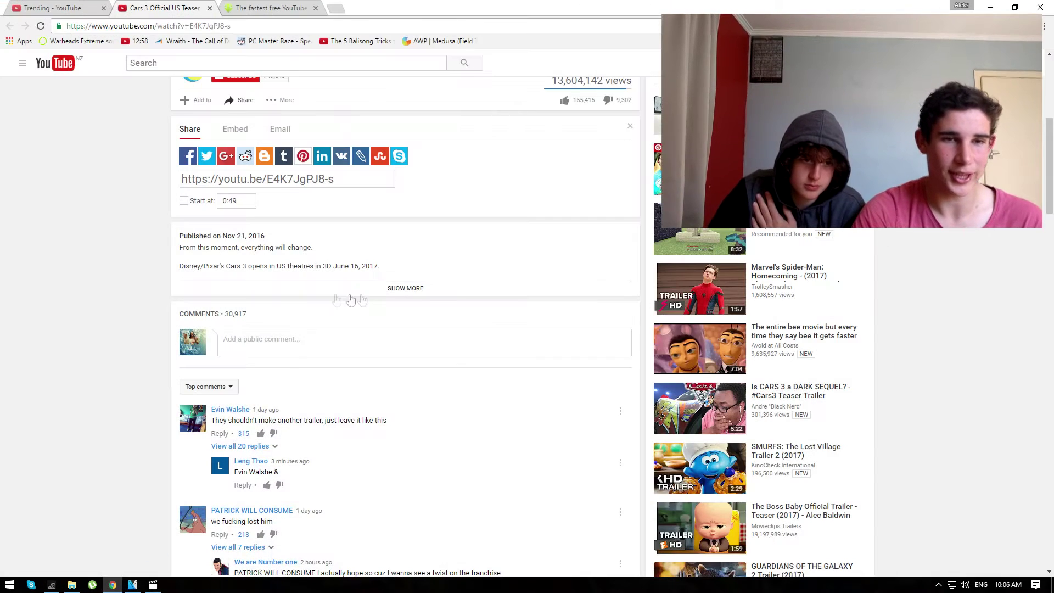
Step: Expand the Cars 3 teaser's YouTube description with SHOW MORE
click(399, 288)
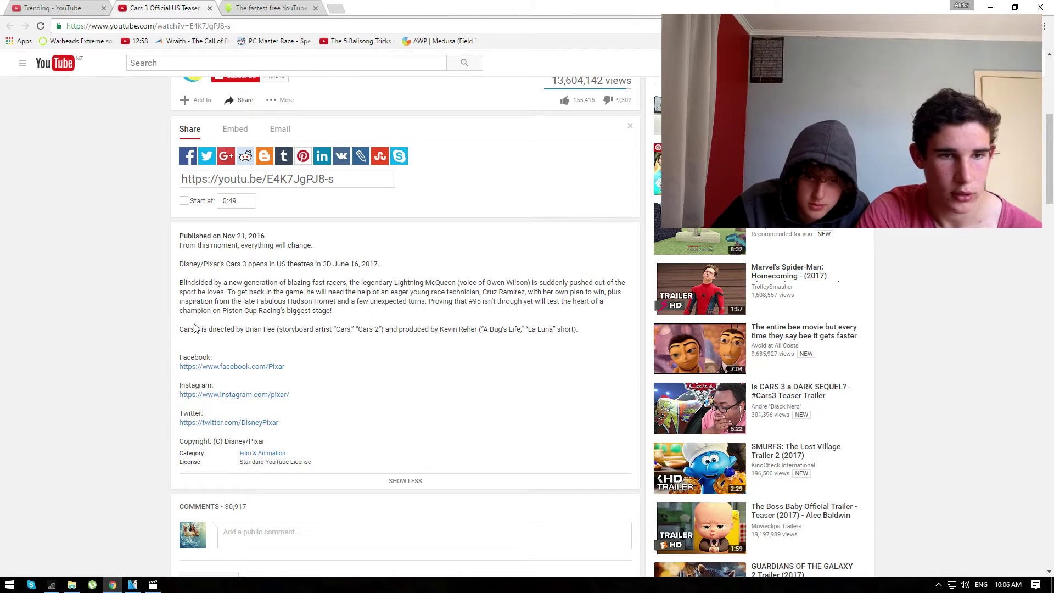
scroll(202, 326, down, 3)
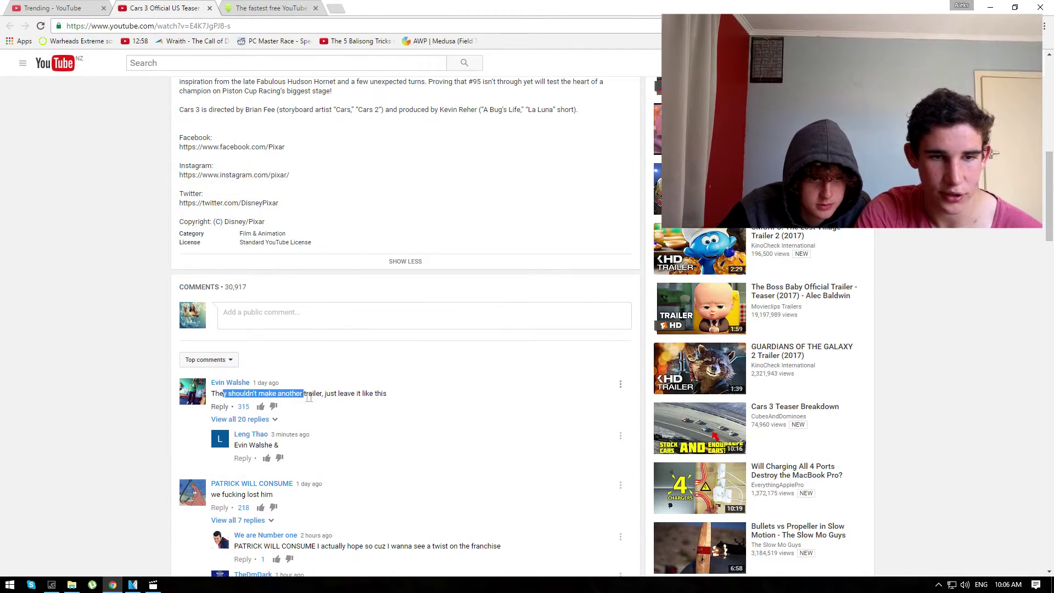
scroll(381, 394, up, 10)
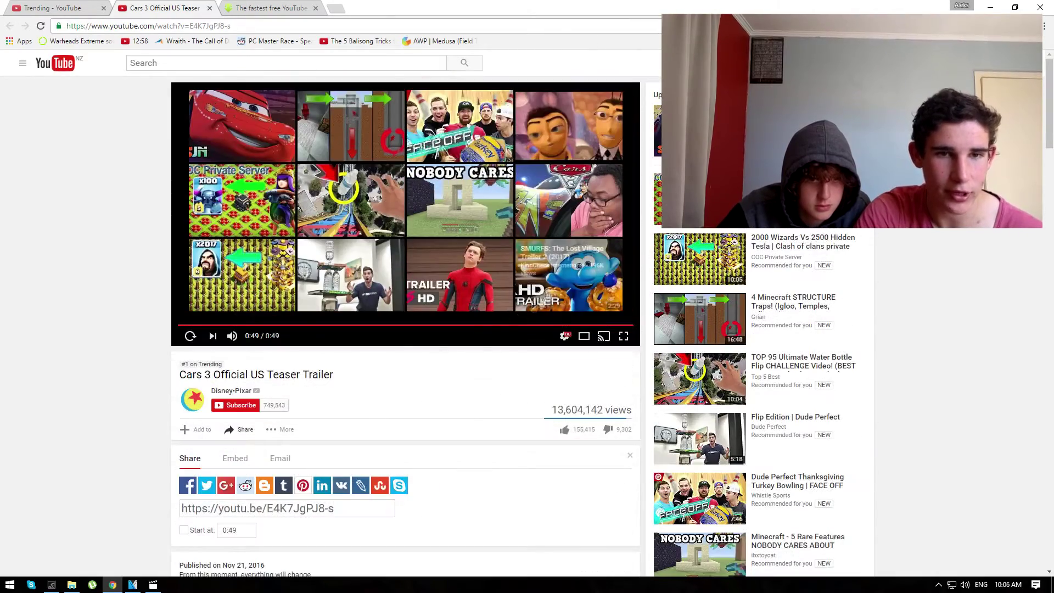
scroll(342, 375, down, 2)
scroll(350, 377, down, 4)
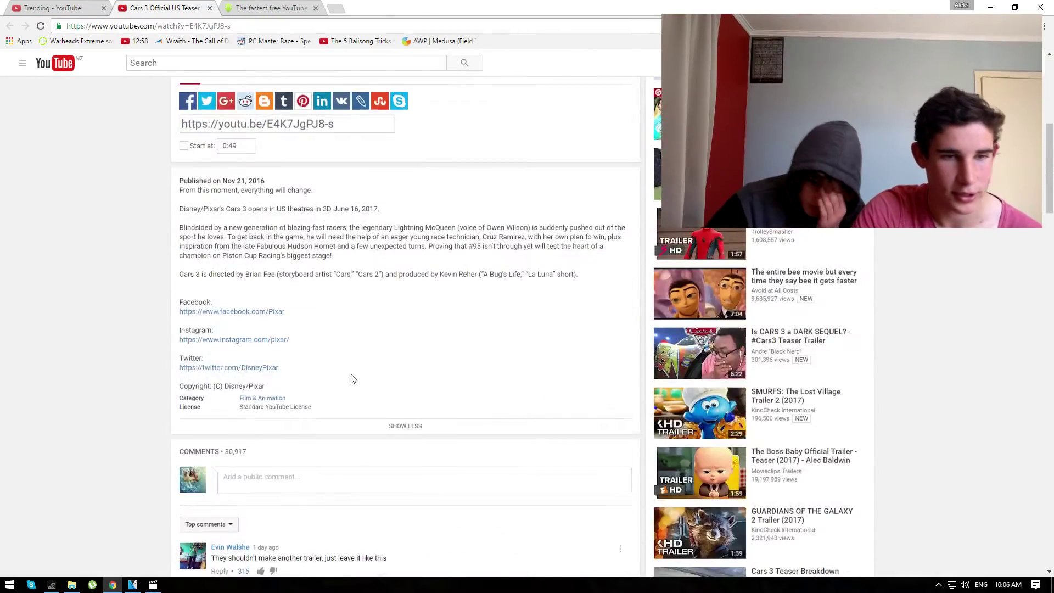
scroll(359, 375, down, 3)
scroll(360, 384, down, 1)
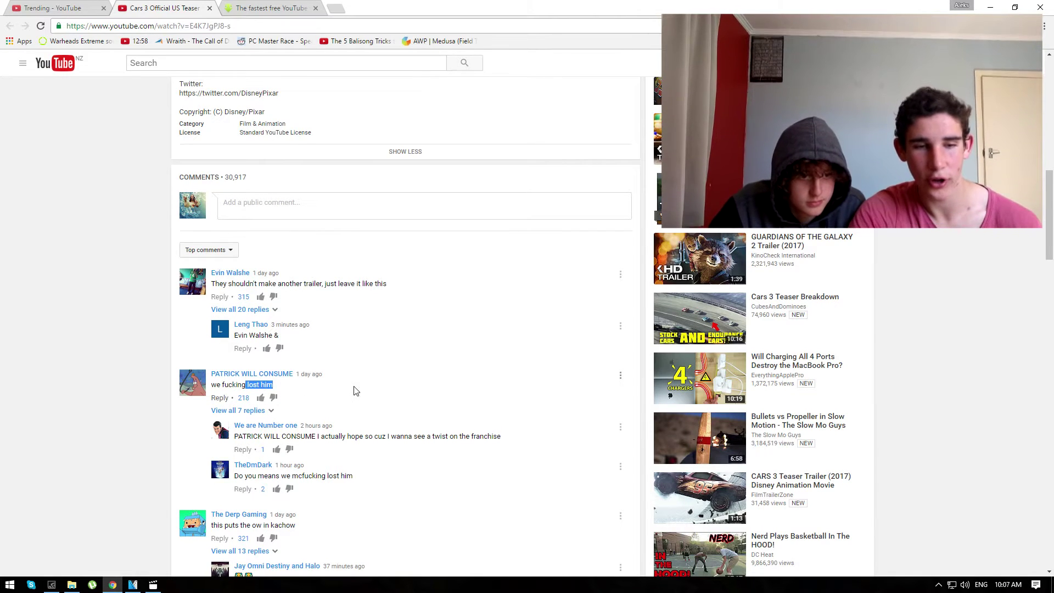
scroll(354, 390, down, 1)
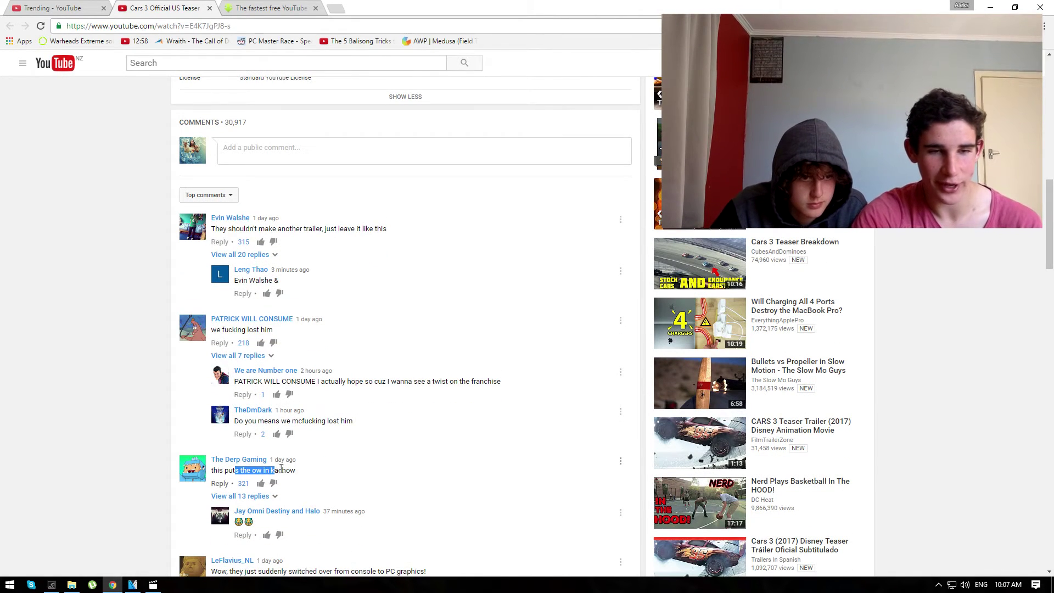
right_click(261, 474)
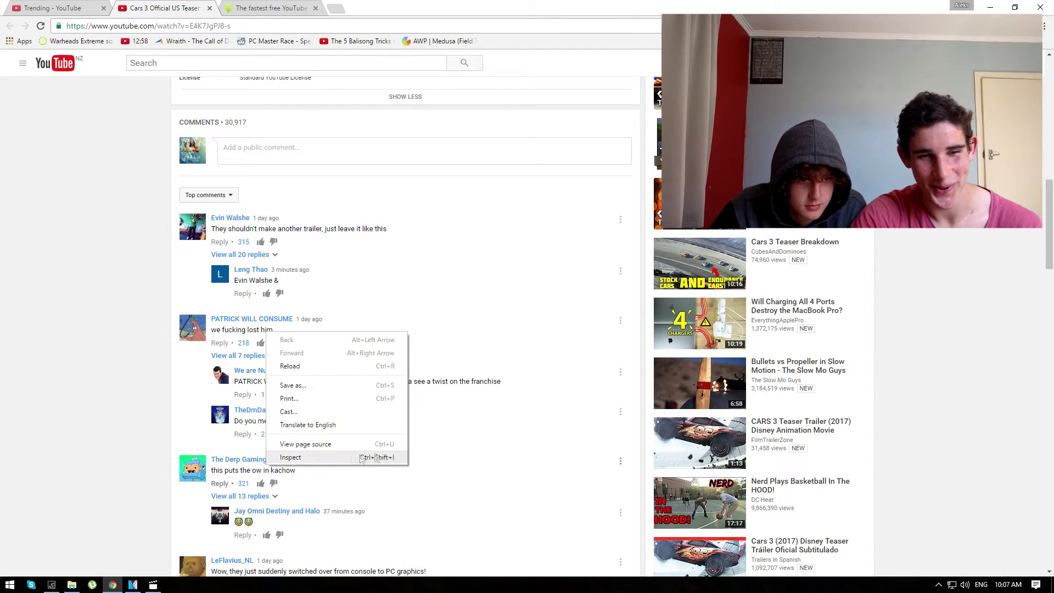
click(465, 448)
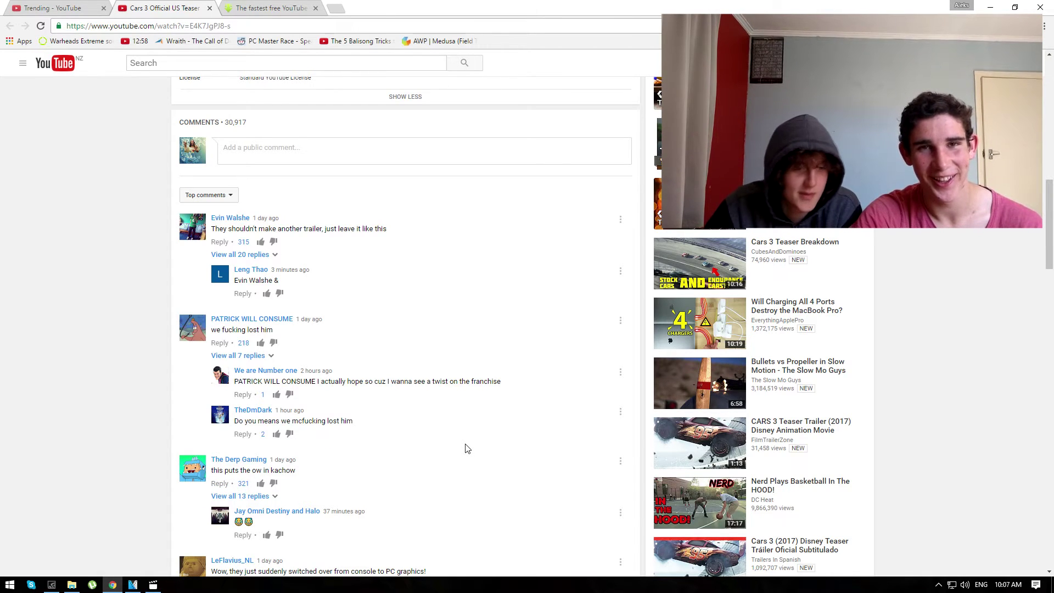
scroll(465, 449, down, 3)
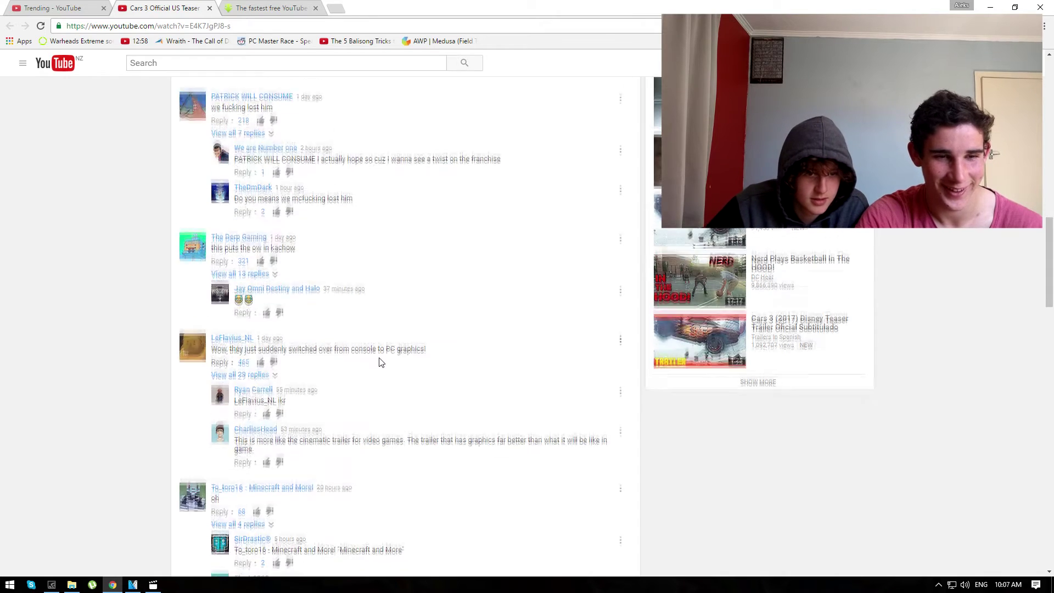
scroll(379, 360, down, 3)
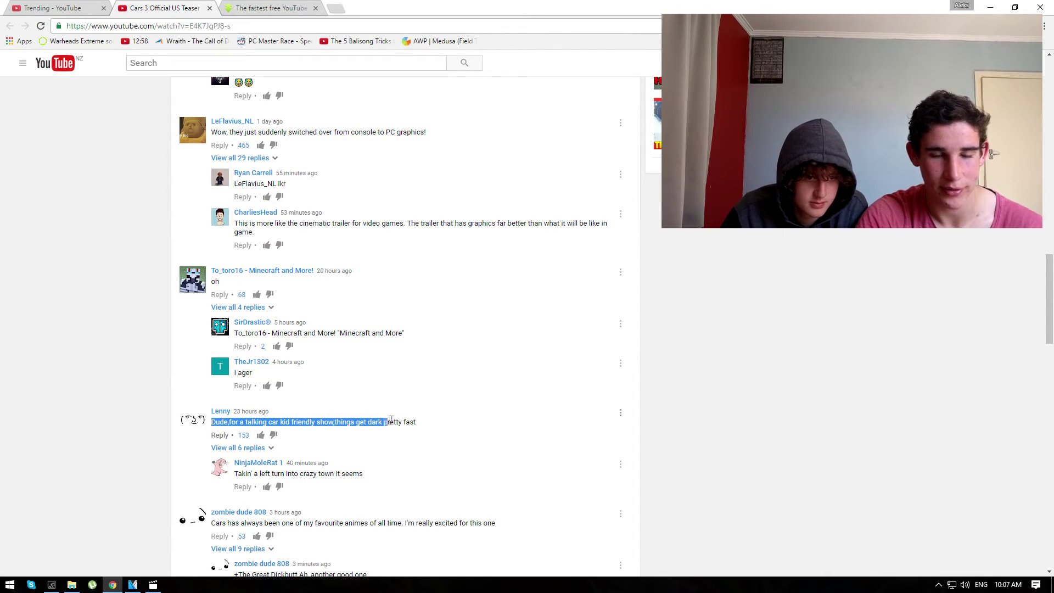
scroll(391, 421, up, 10)
scroll(414, 418, up, 10)
scroll(438, 419, up, 5)
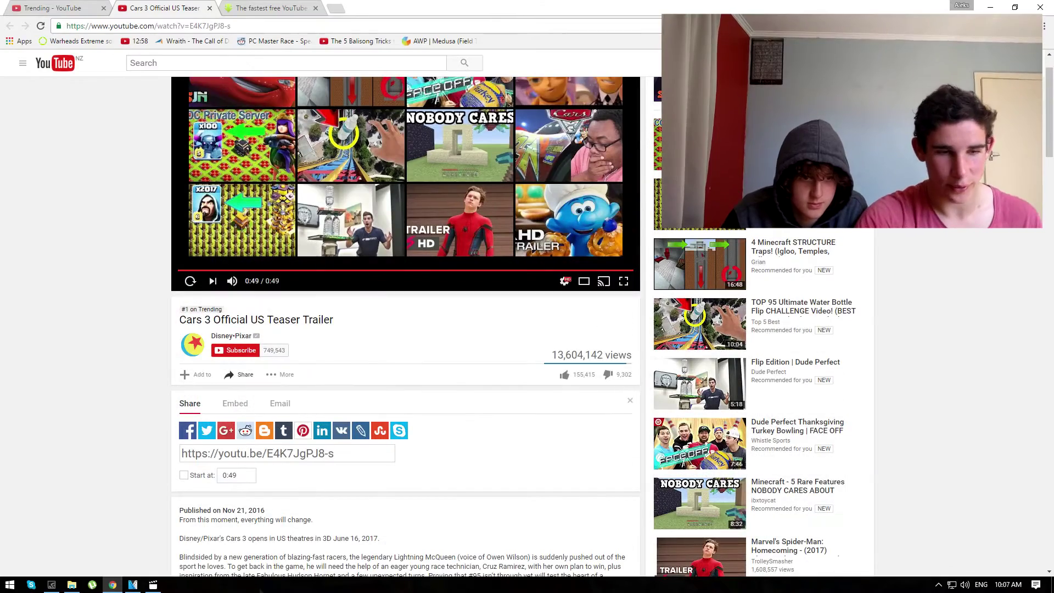
Step: Bring Movies & TV back to the front and replay the Cars 3 teaser from 0:00
click(152, 585)
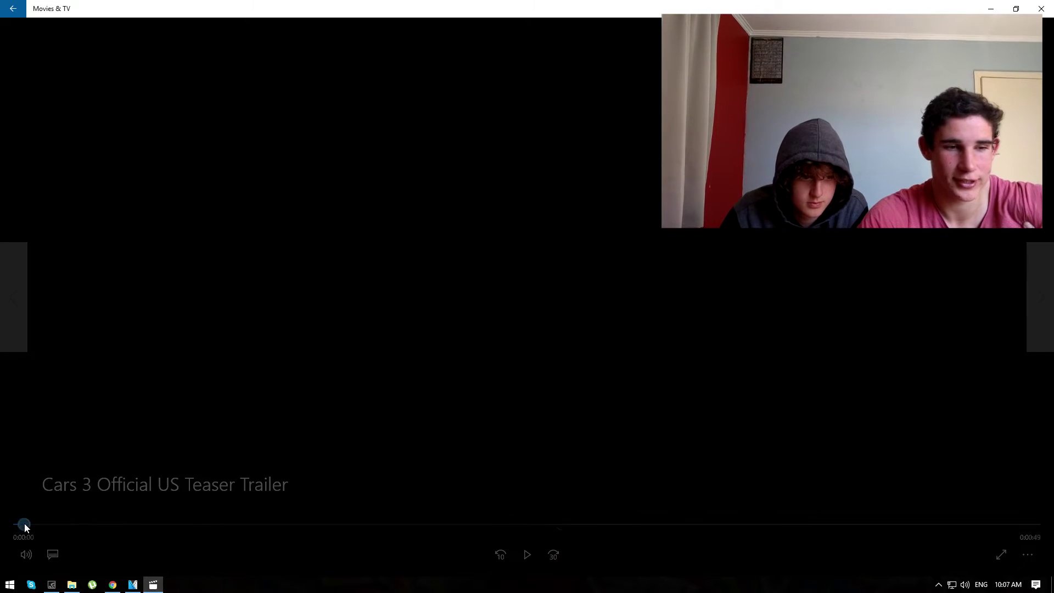
click(527, 556)
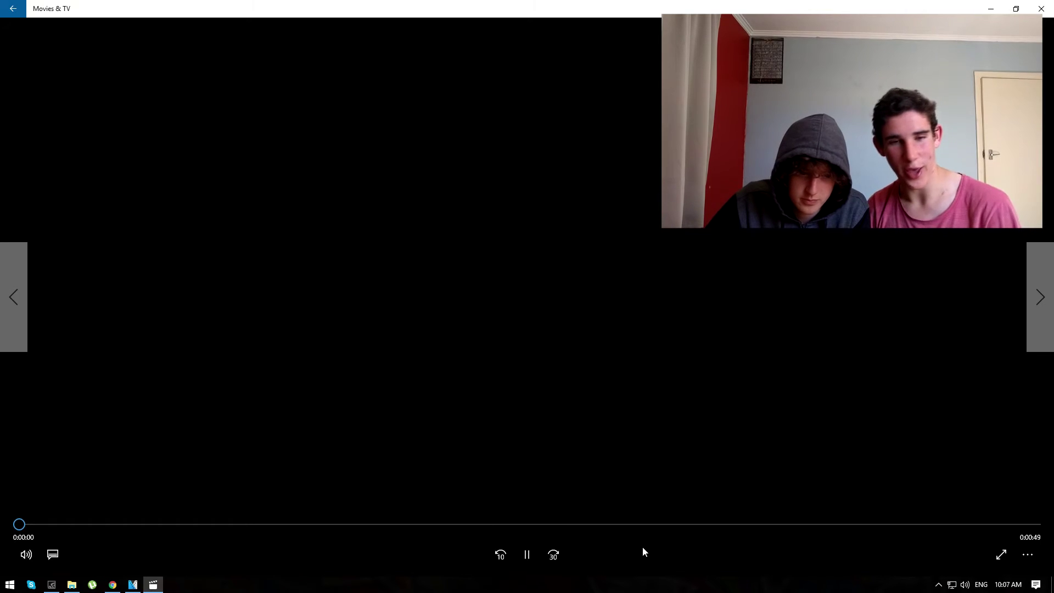